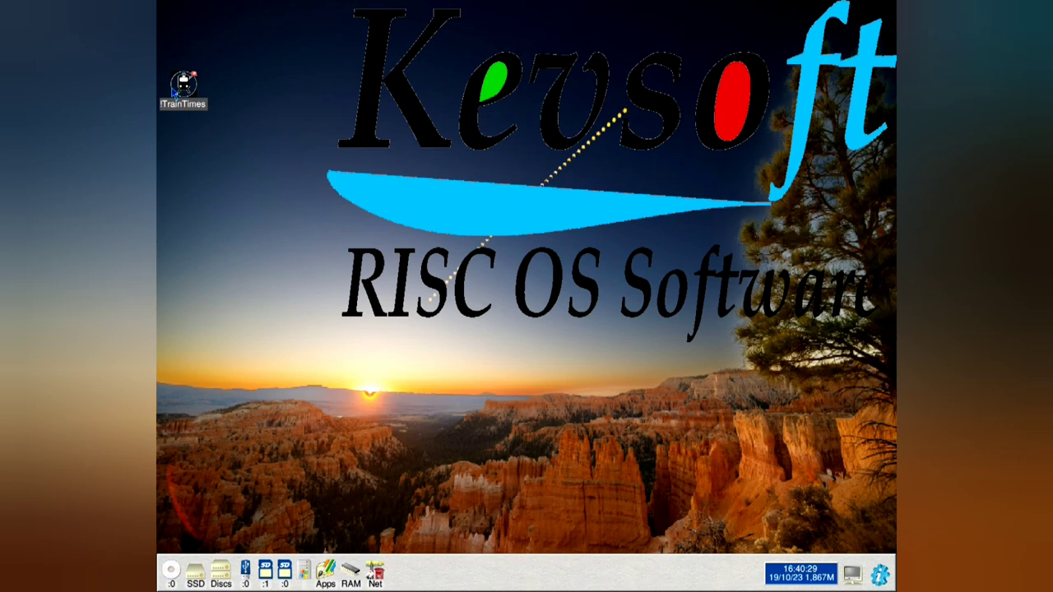
# Step: Launch TrainTimes and change the station to Leeds to load its timetable
pyautogui.doubleClick(175, 89)
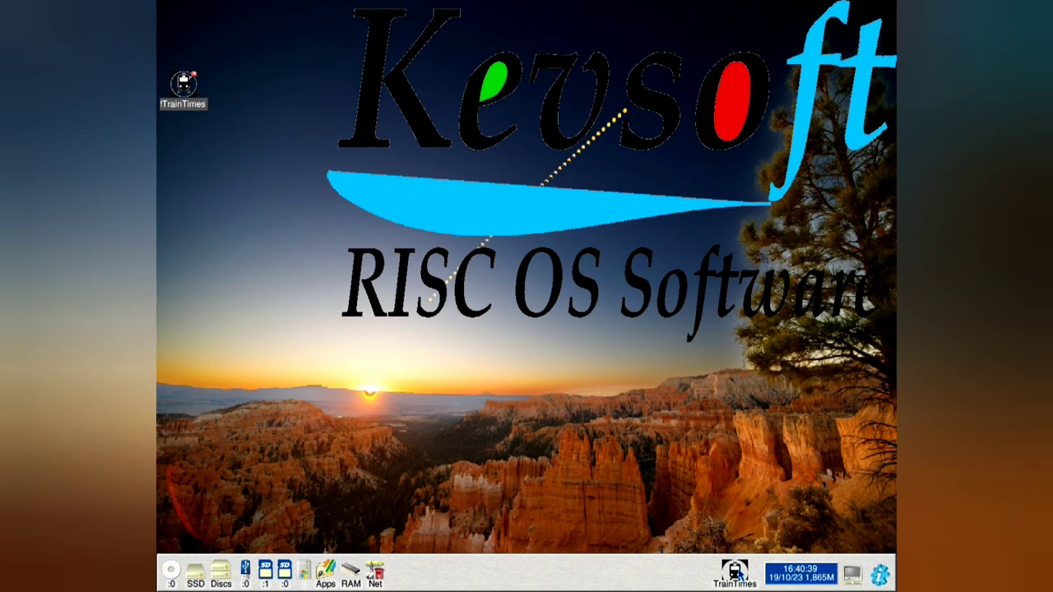
pyautogui.middleClick(735, 572)
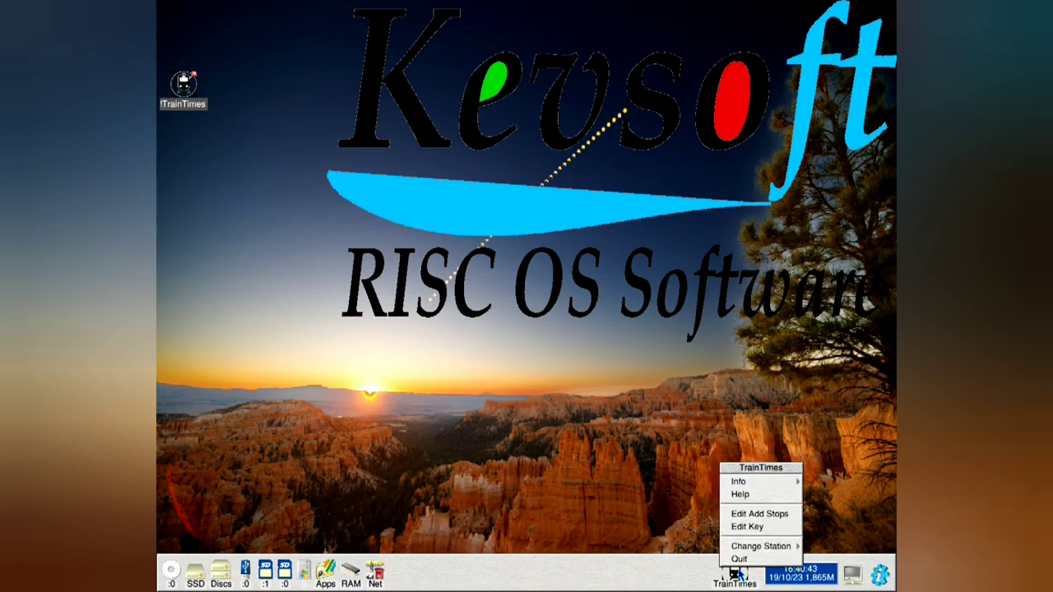
pyautogui.moveTo(765, 470); pyautogui.dragTo(610, 285)
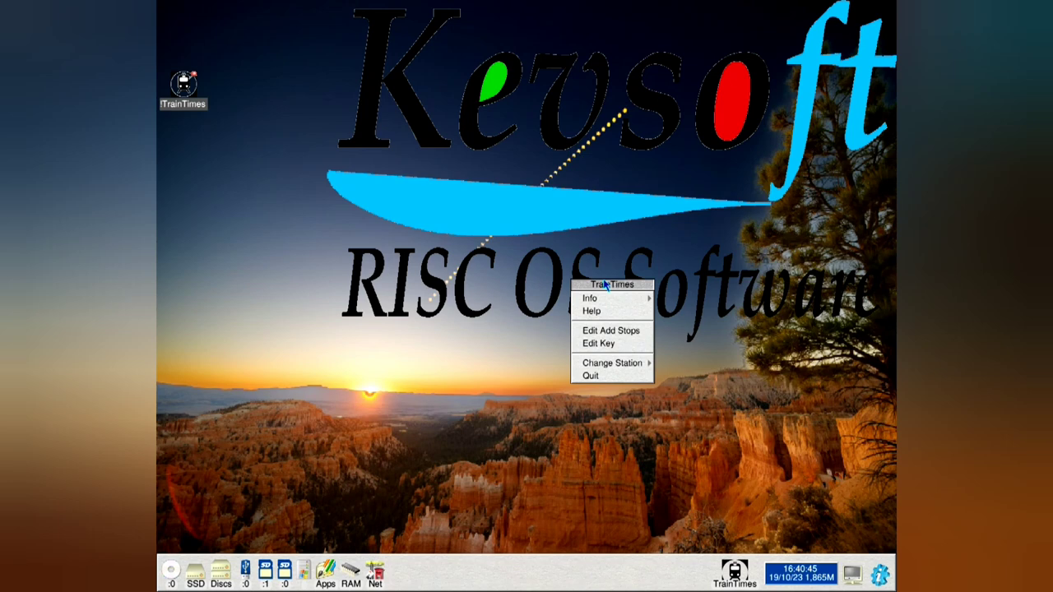
pyautogui.moveTo(653, 369)
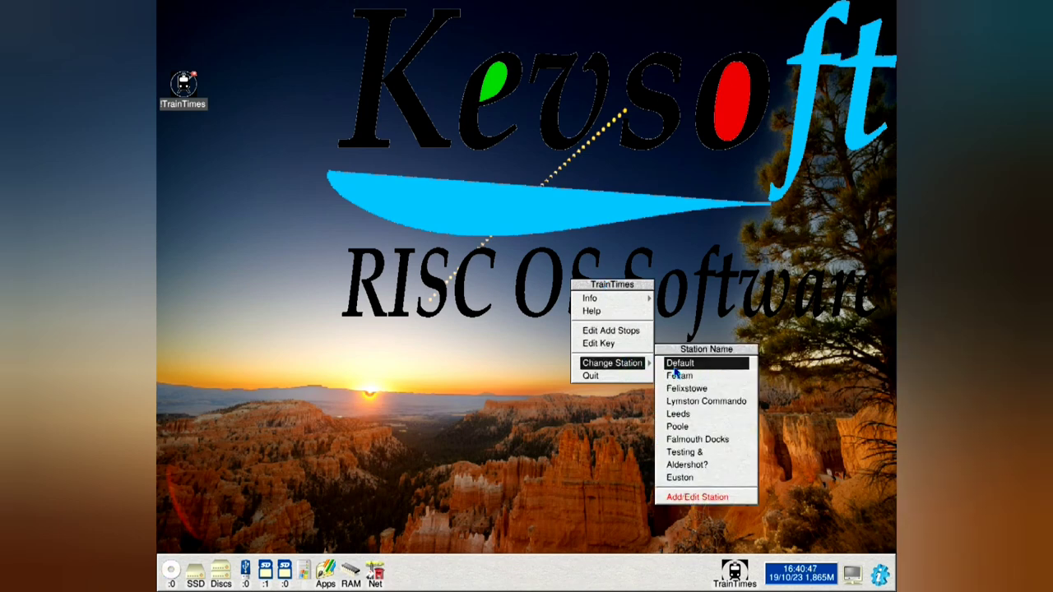
pyautogui.click(683, 418)
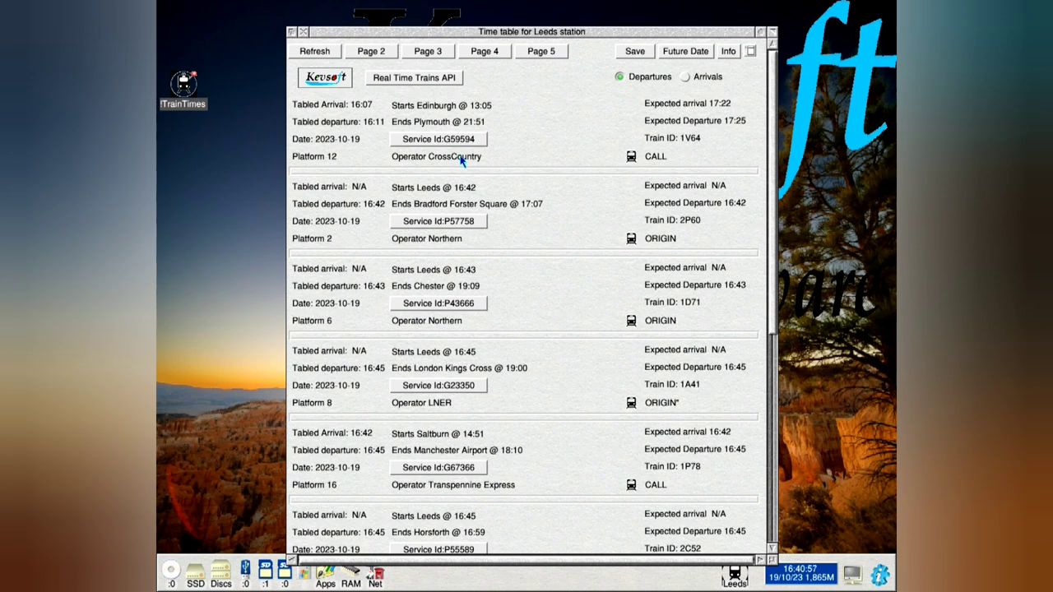
# Step: Open the operator details for LNER from the timetable, then start and cancel an email to its head office
pyautogui.click(440, 404)
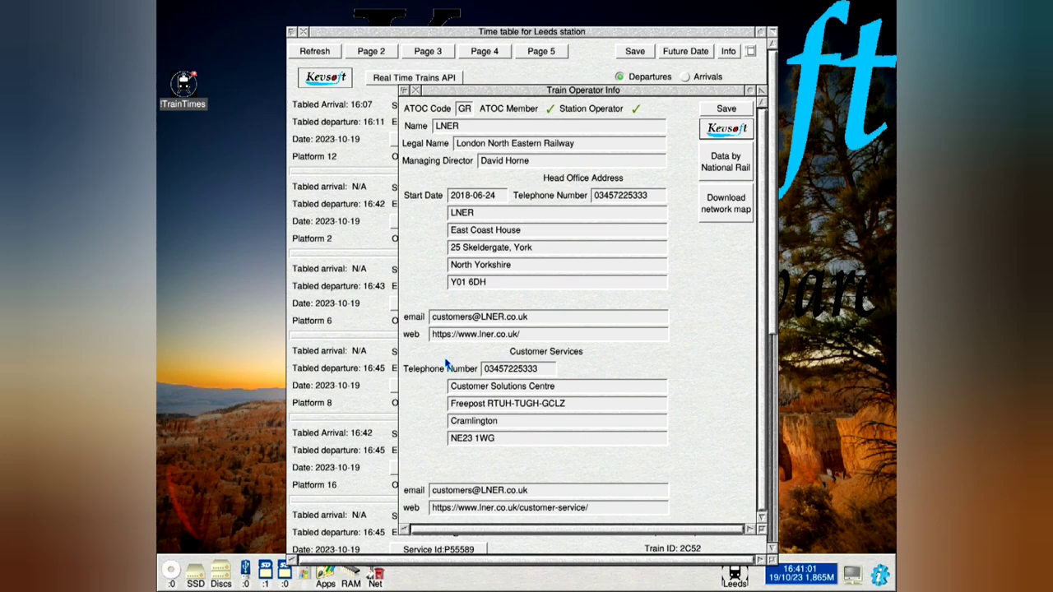
pyautogui.moveTo(463, 93); pyautogui.dragTo(429, 50)
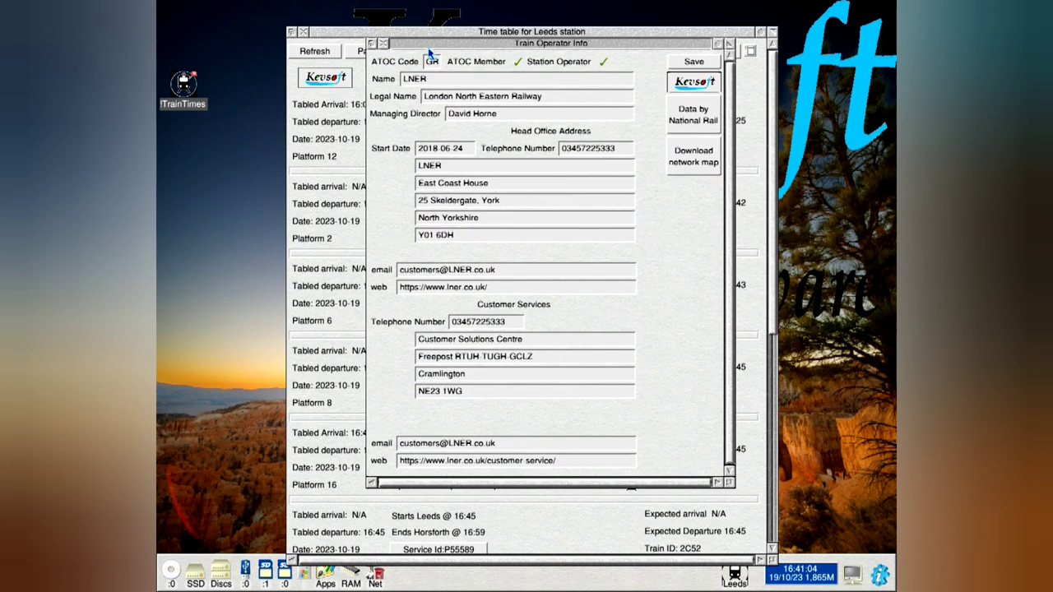
pyautogui.click(448, 272)
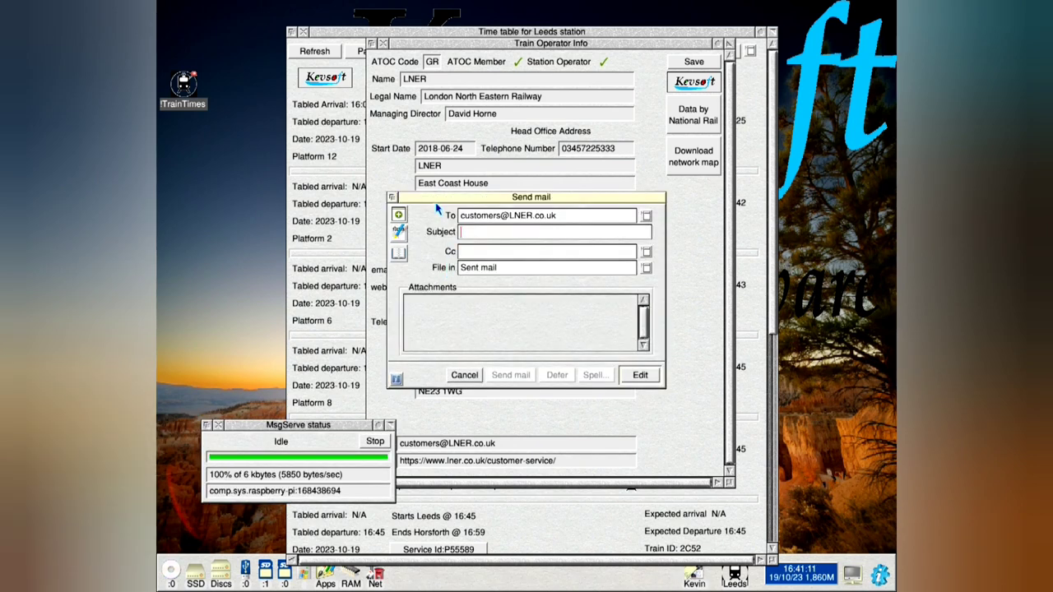
pyautogui.click(463, 375)
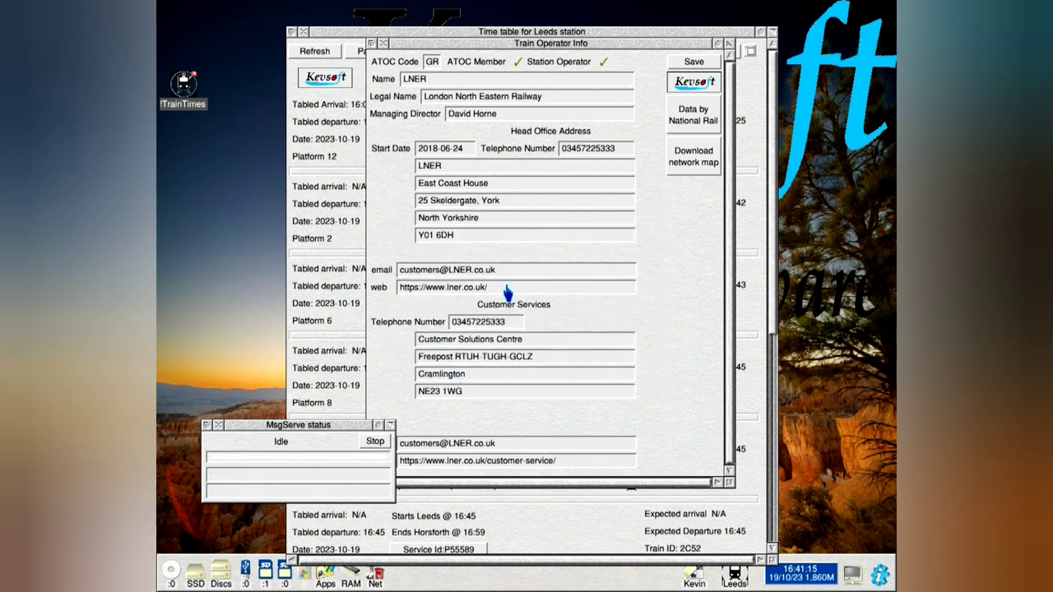
# Step: Save the full LNER operator information as a text file named ATOC_Info on the RAM disc
pyautogui.click(681, 65)
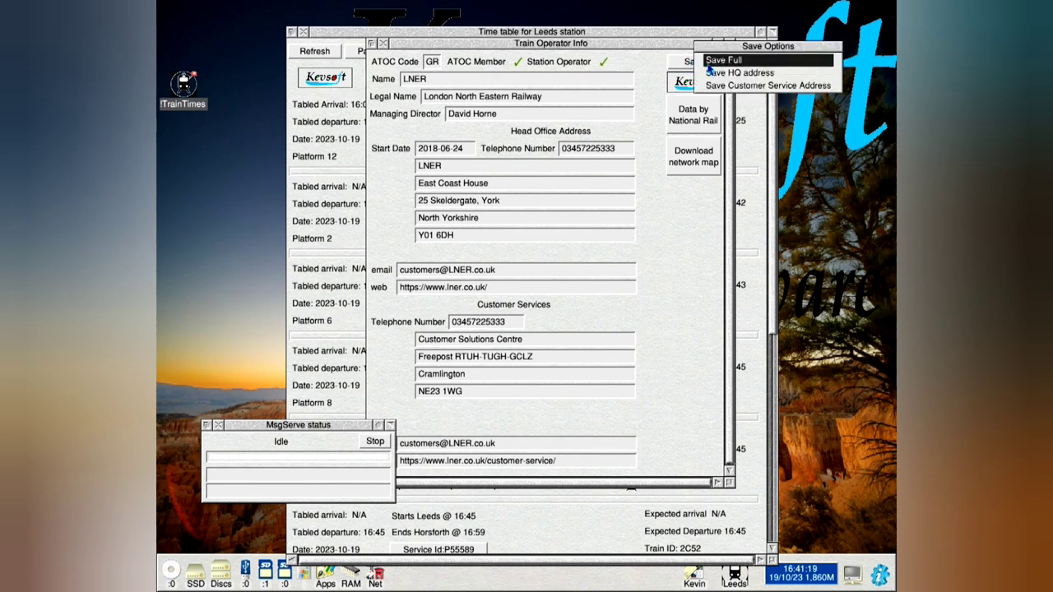
pyautogui.click(708, 65)
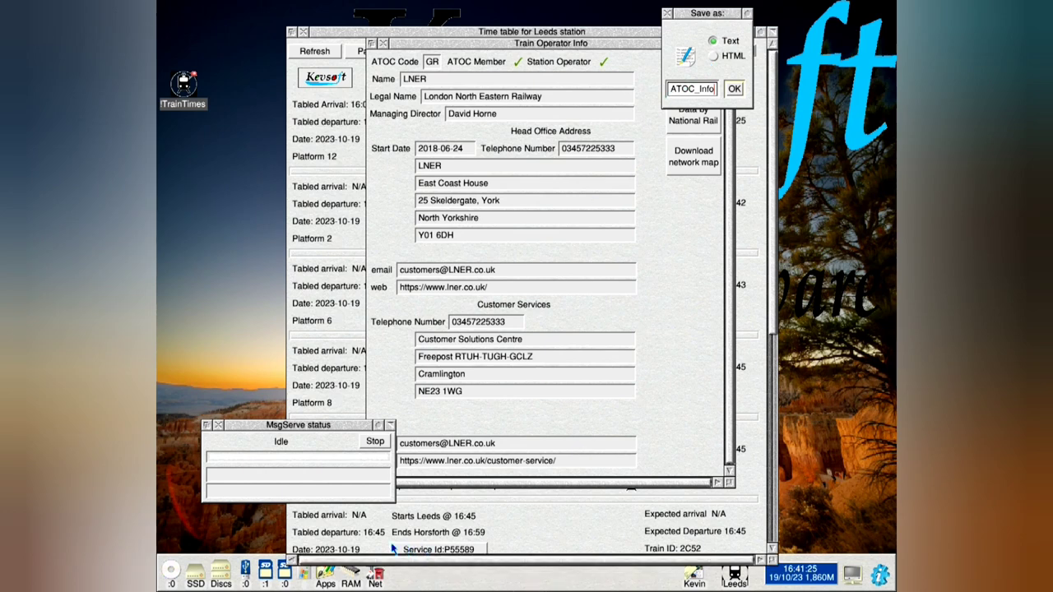
pyautogui.click(352, 574)
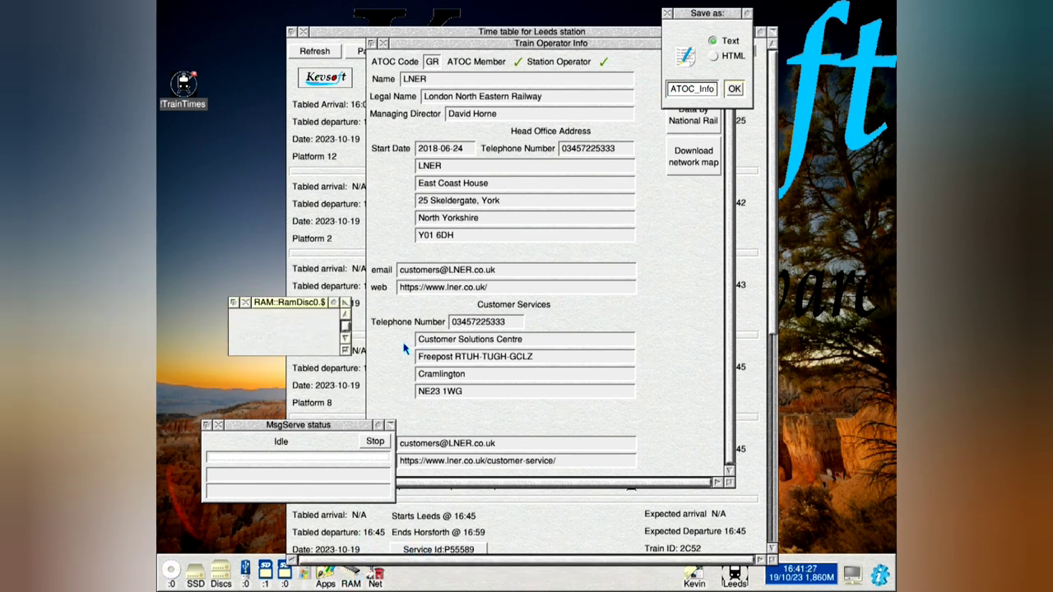
pyautogui.moveTo(284, 303); pyautogui.dragTo(215, 162)
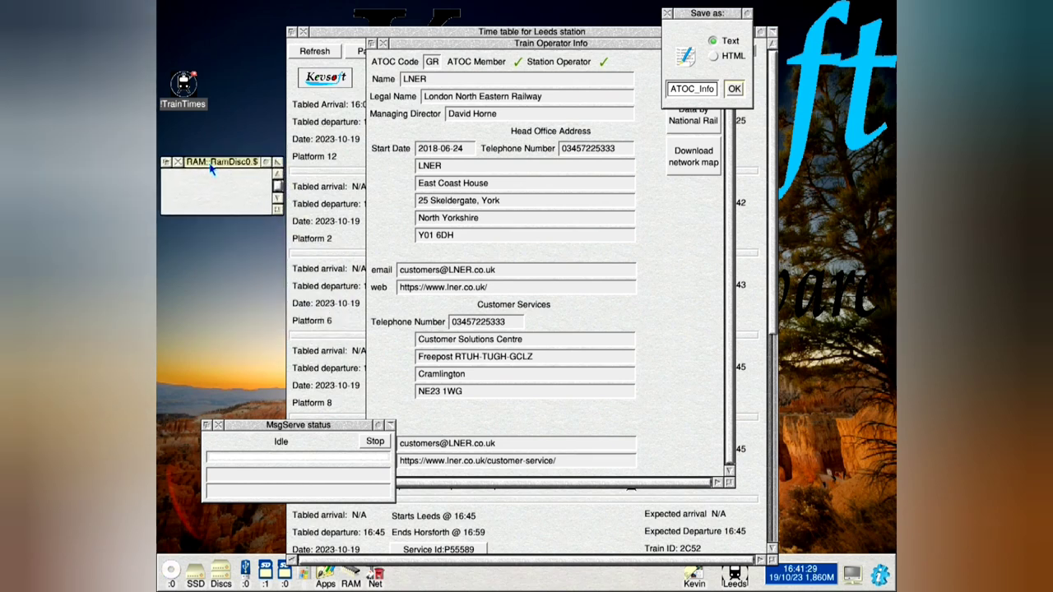
pyautogui.moveTo(690, 62); pyautogui.dragTo(210, 189)
# Step: Open the saved ATOC_Info text file, review the operator details in it, and close it
pyautogui.doubleClick(186, 187)
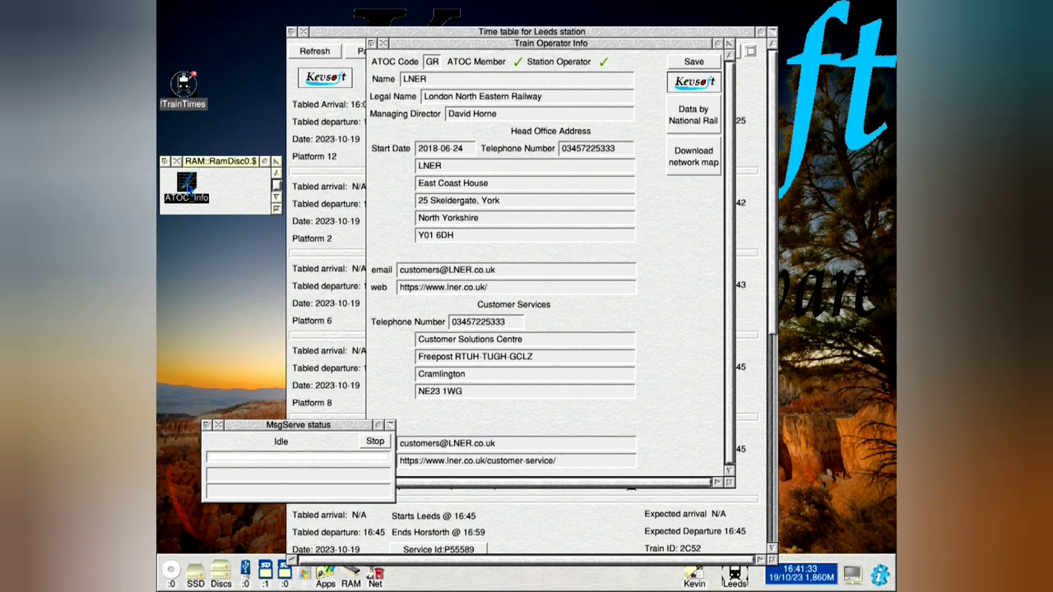
pyautogui.press('pagedown')
pyautogui.scroll(3, 368, 292)
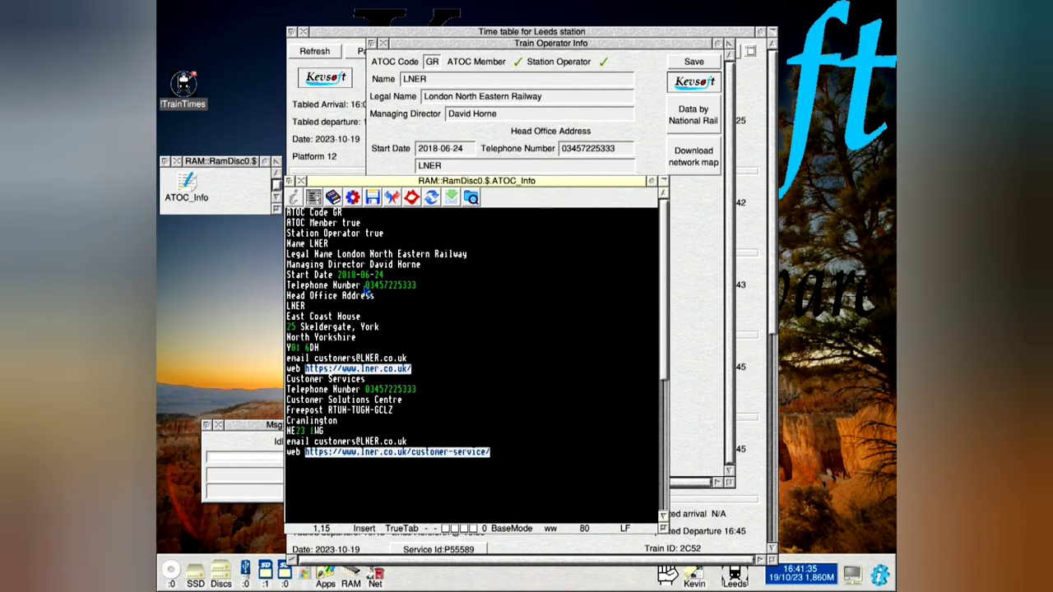
pyautogui.scroll(-2, 368, 292)
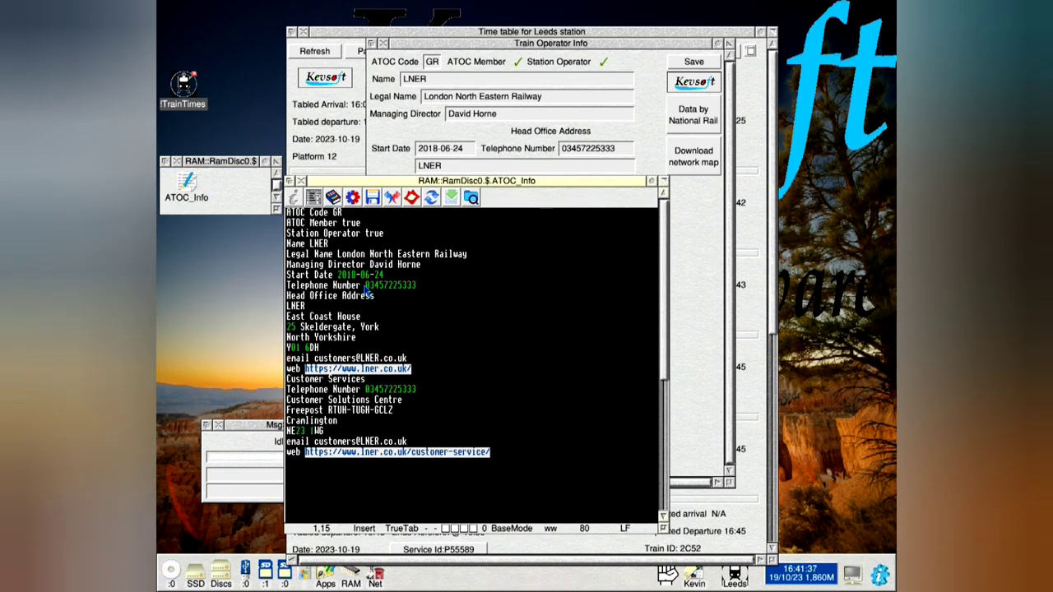
pyautogui.press('pagedown')
pyautogui.scroll(5, 368, 292)
pyautogui.click(302, 181)
# Step: Save the full operator information in HTML format as ATOC_Info/html on the RAM disc
pyautogui.click(688, 66)
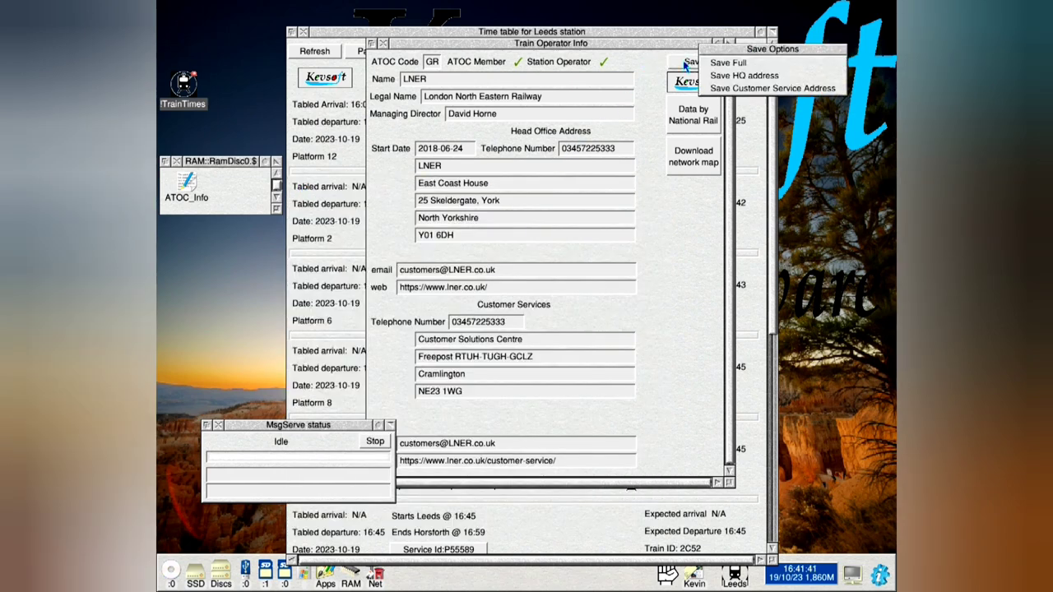
pyautogui.click(717, 63)
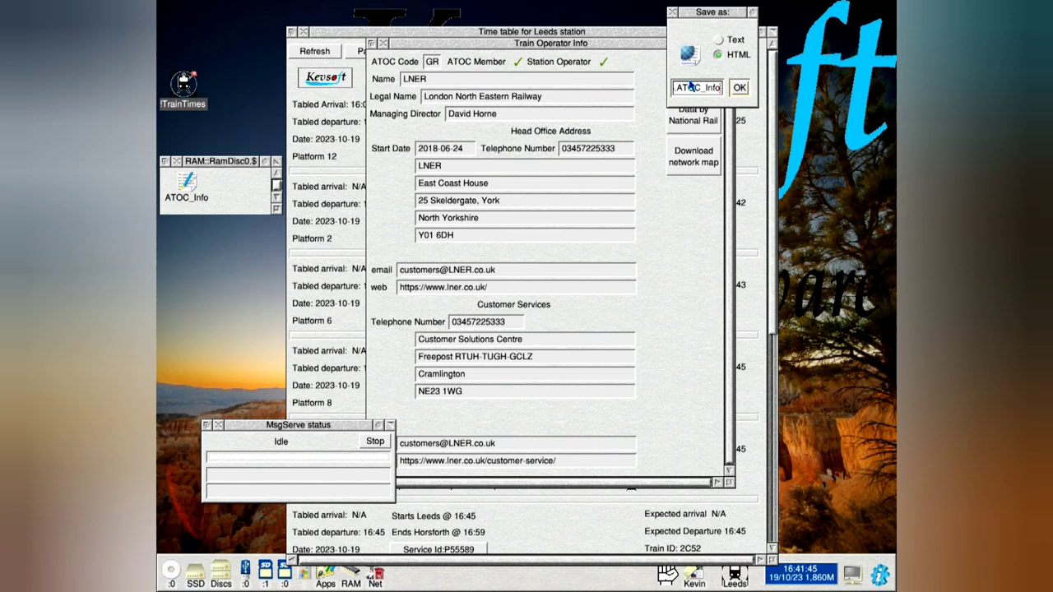
pyautogui.write('/html')
pyautogui.press('Return')
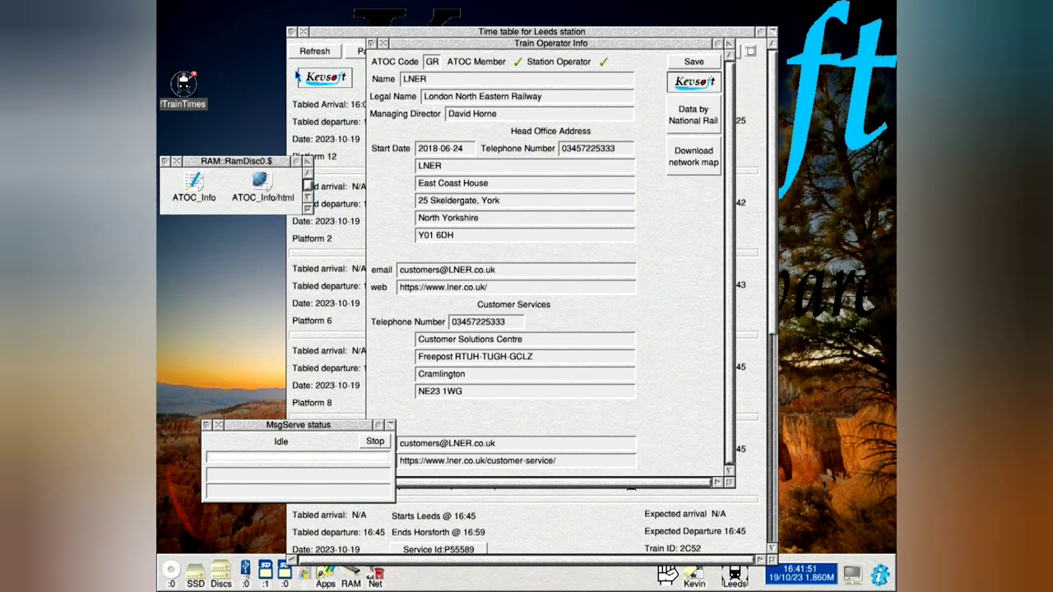
# Step: View the saved ATOC_Info/html page in the browser, read through it, and close it
pyautogui.doubleClick(259, 179)
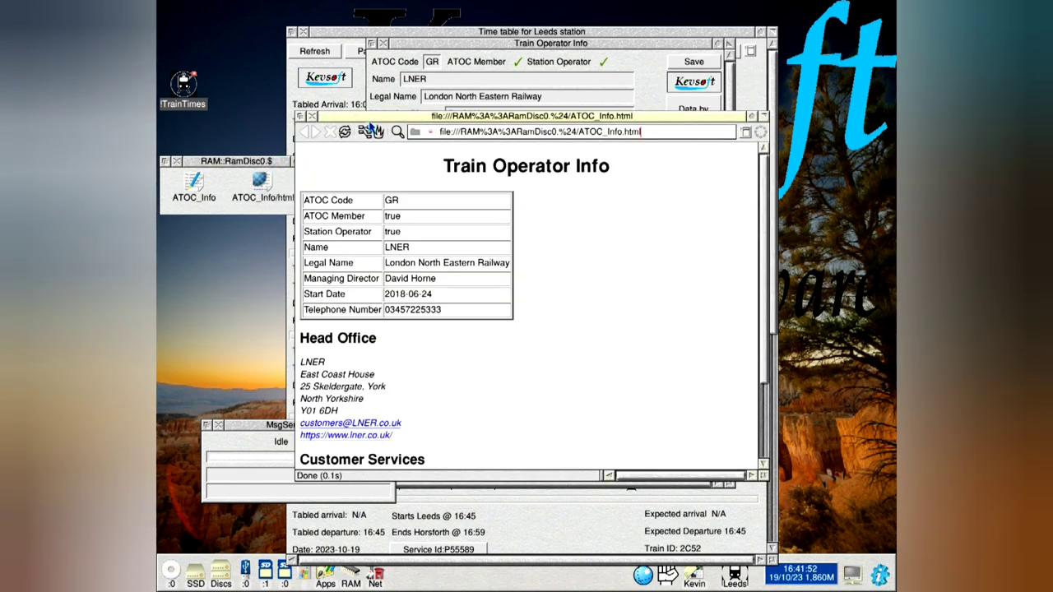
pyautogui.scroll(-3, 387, 298)
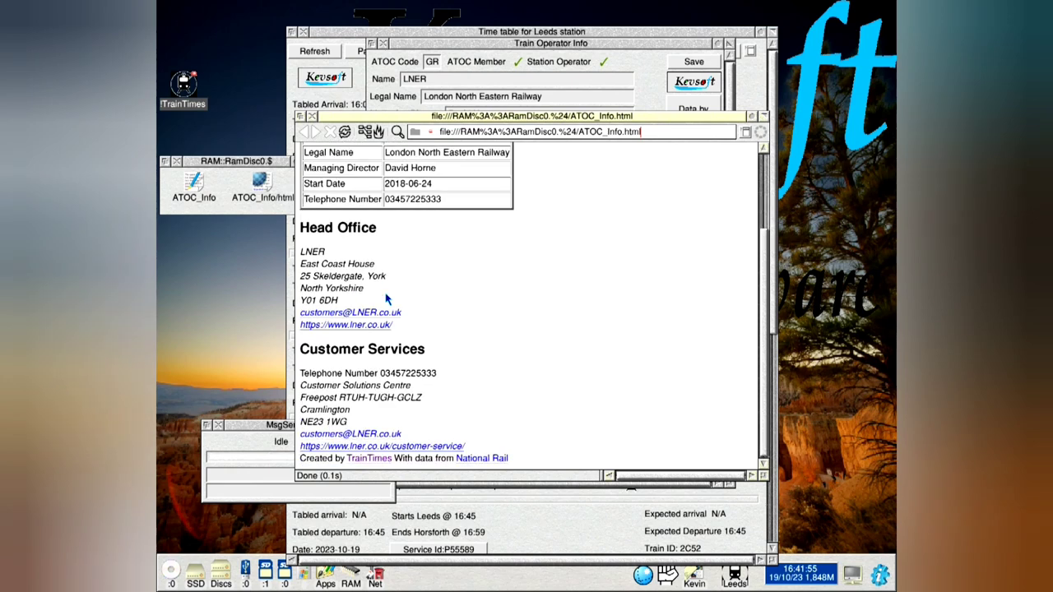
pyautogui.scroll(3, 385, 288)
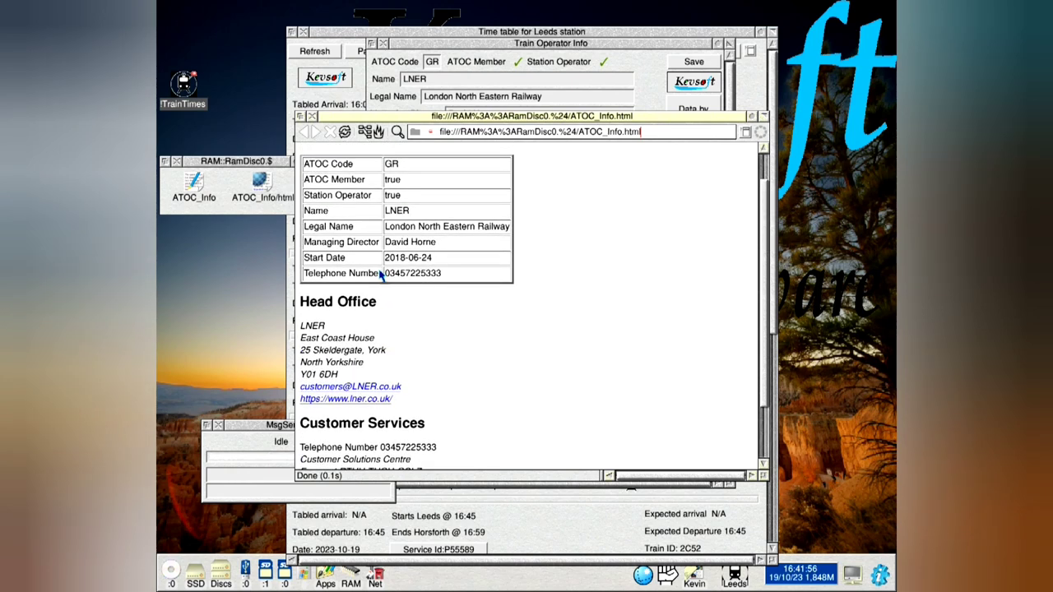
pyautogui.click(312, 116)
# Step: Save the operator's HQ address as the text file Address_HQ on the RAM disc and check its contents
pyautogui.click(679, 66)
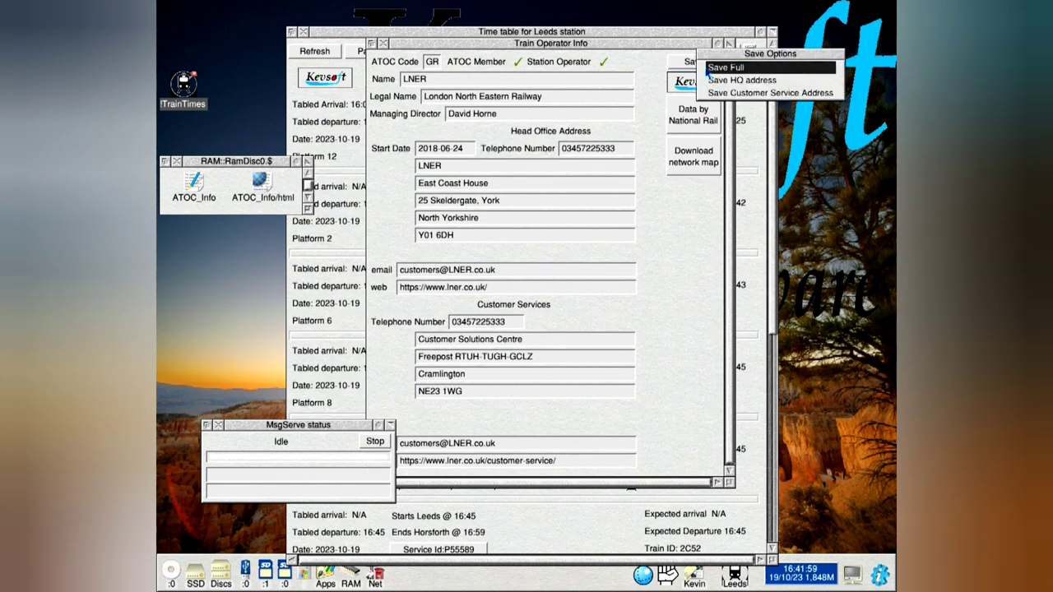
pyautogui.click(714, 80)
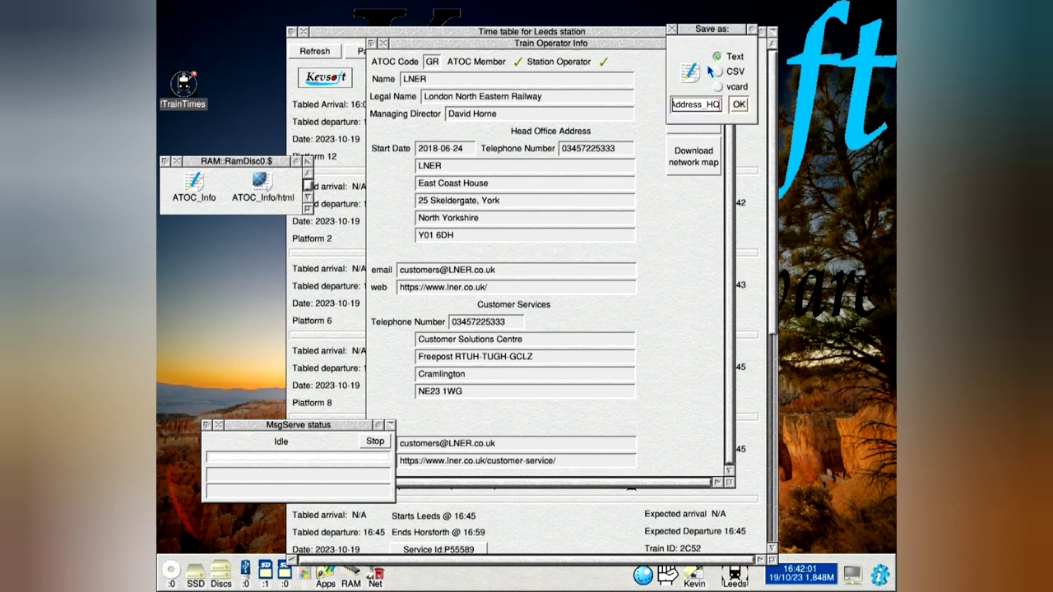
pyautogui.moveTo(688, 75); pyautogui.dragTo(224, 191)
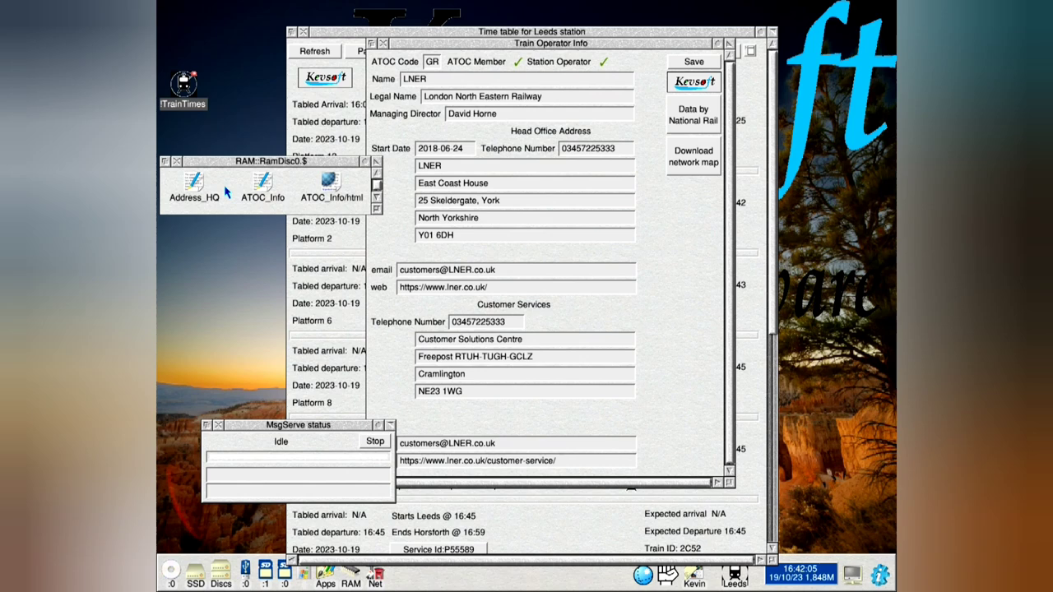
pyautogui.doubleClick(202, 201)
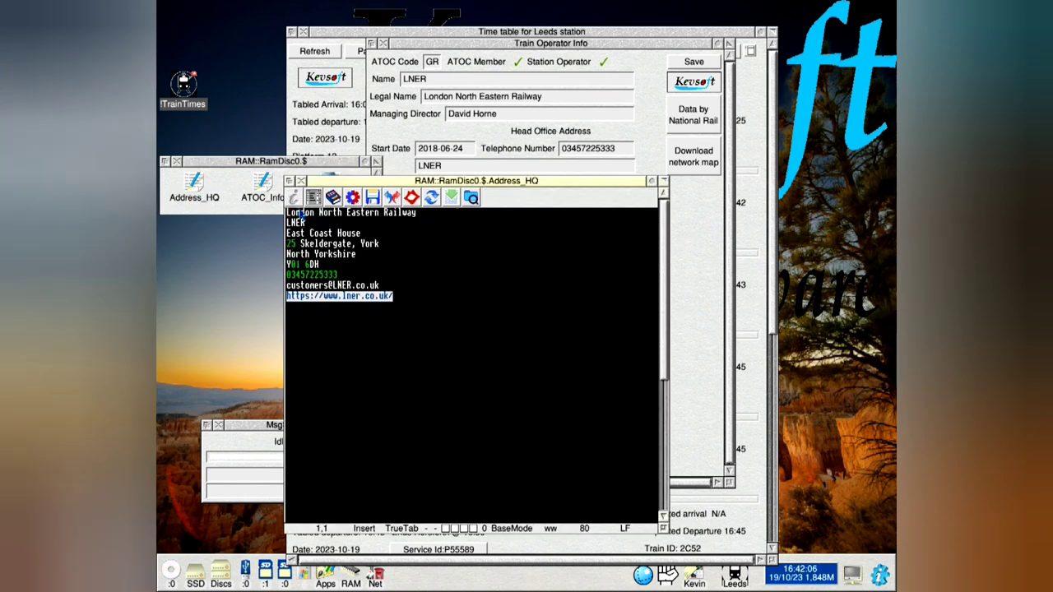
pyautogui.click(300, 181)
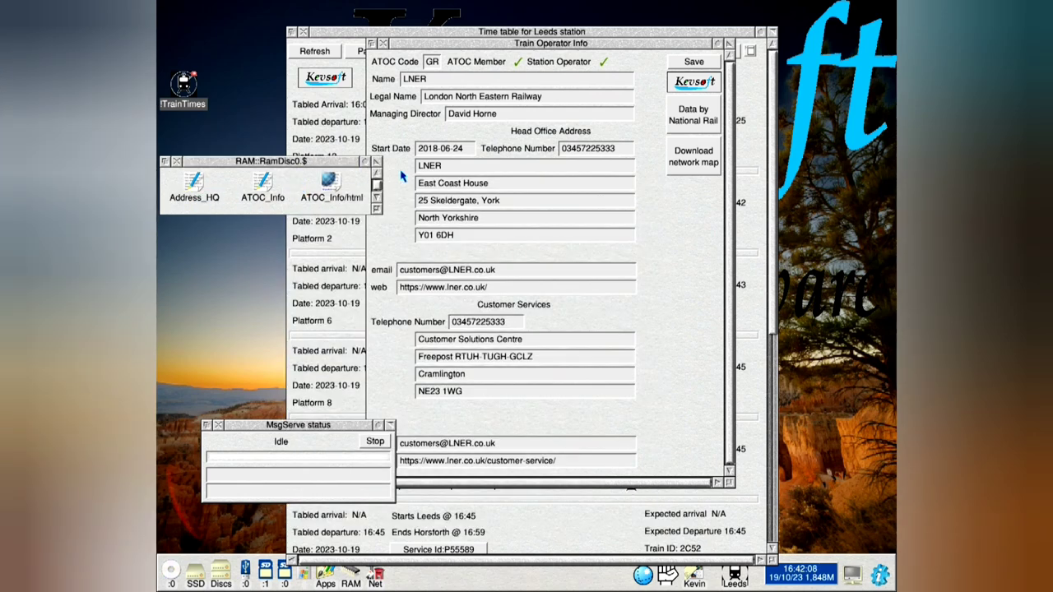
# Step: Save the HQ address in CSV format as Address_HQ2 and check the file's contents
pyautogui.click(701, 60)
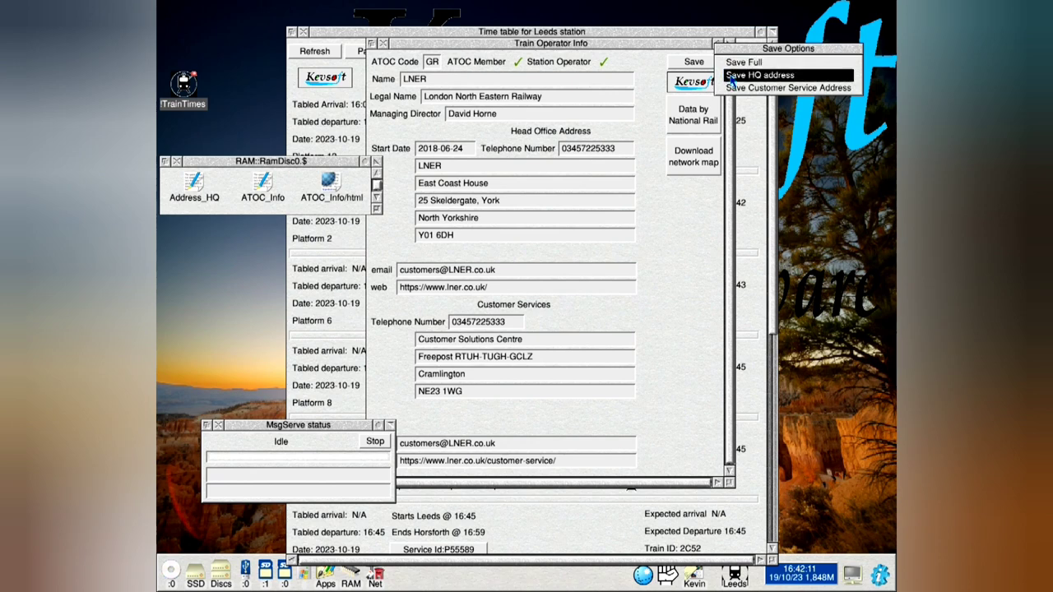
pyautogui.click(732, 75)
pyautogui.click(735, 69)
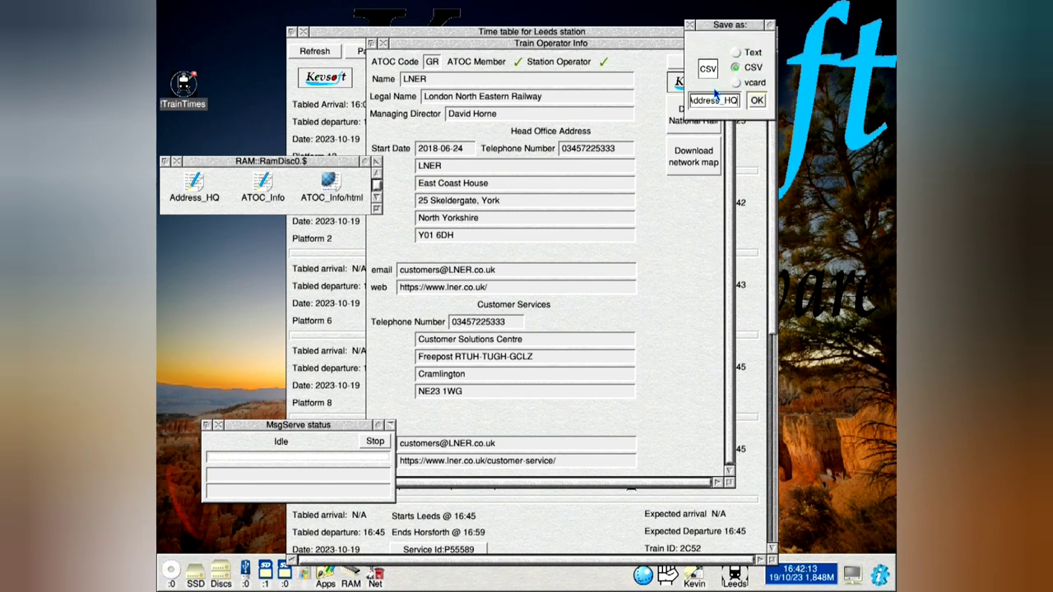
pyautogui.write('2')
pyautogui.press('Return')
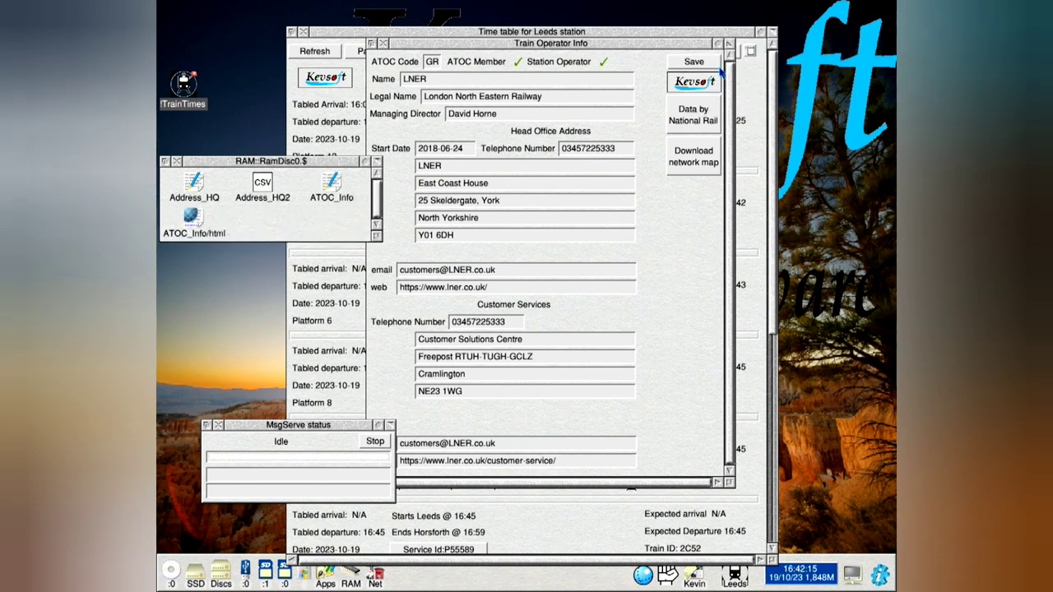
pyautogui.doubleClick(262, 188)
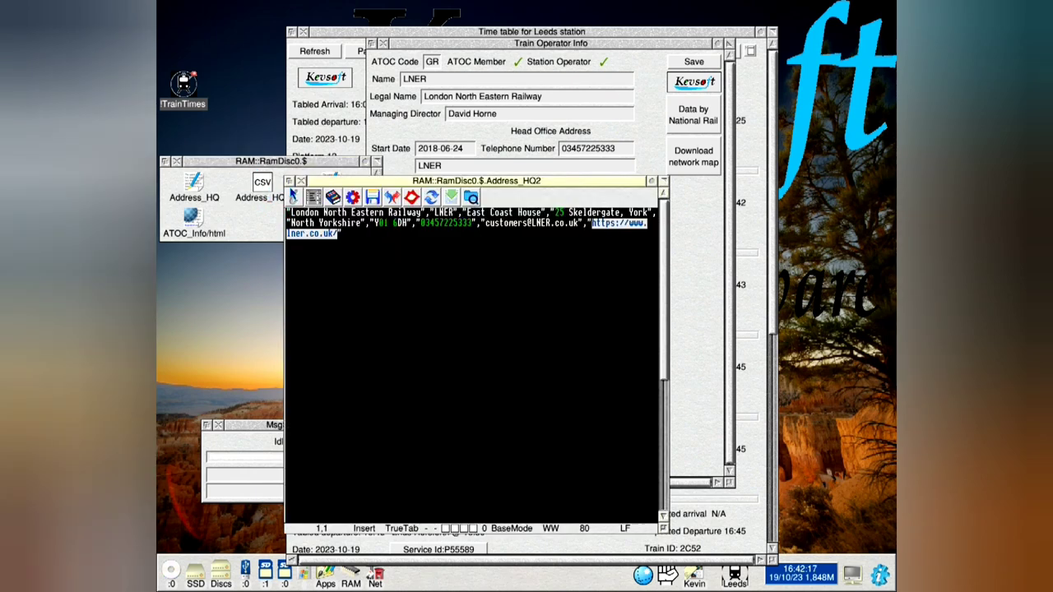
pyautogui.click(301, 181)
# Step: Save the HQ address in vcard format as Address_HQ2sd and check the file's contents
pyautogui.click(694, 64)
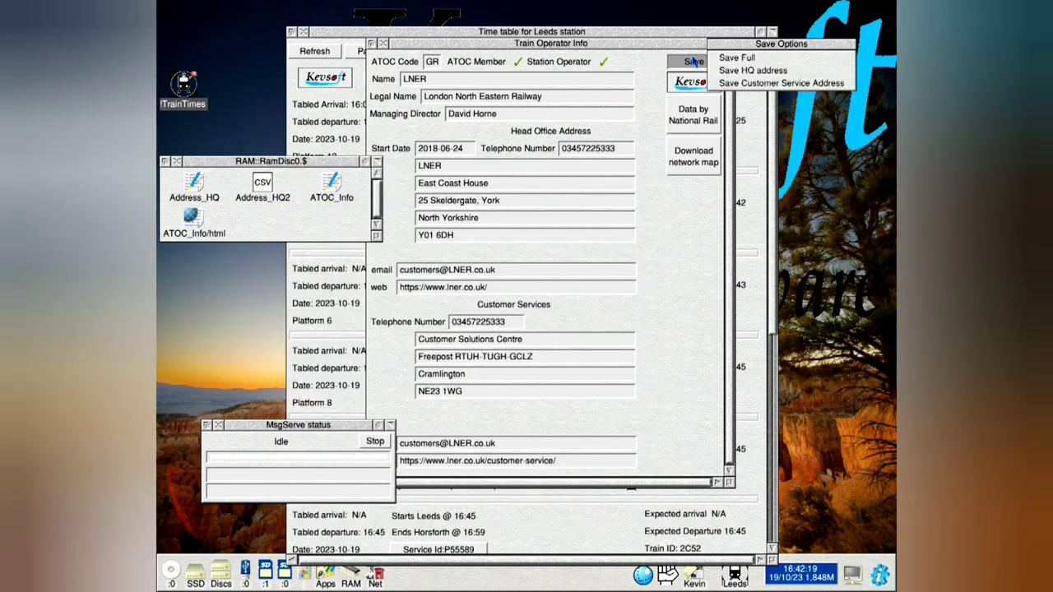
pyautogui.click(718, 72)
pyautogui.click(714, 82)
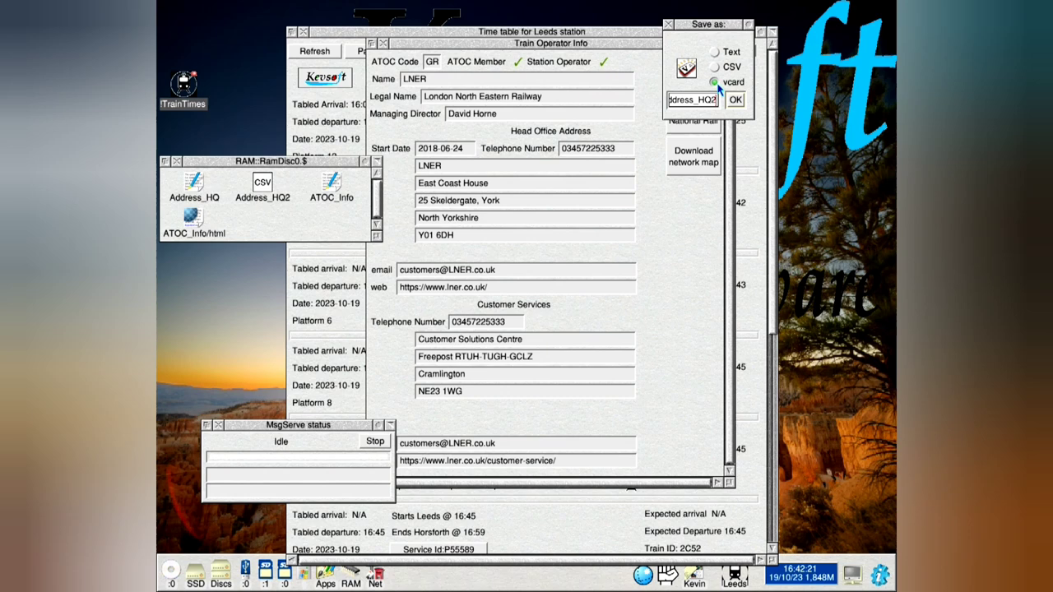
pyautogui.write('sd')
pyautogui.click(735, 100)
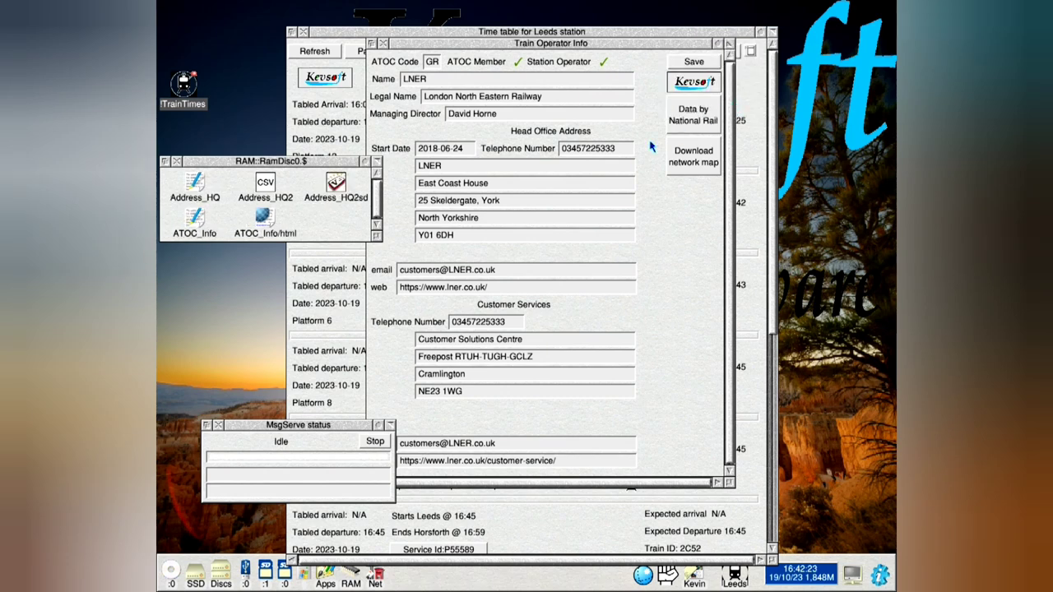
pyautogui.doubleClick(337, 189)
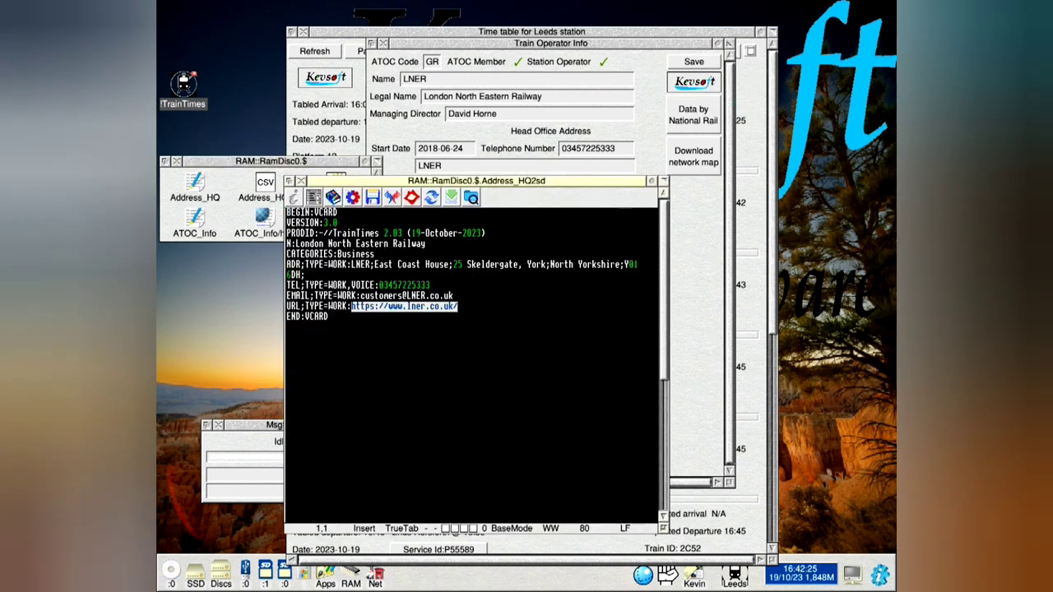
pyautogui.click(301, 181)
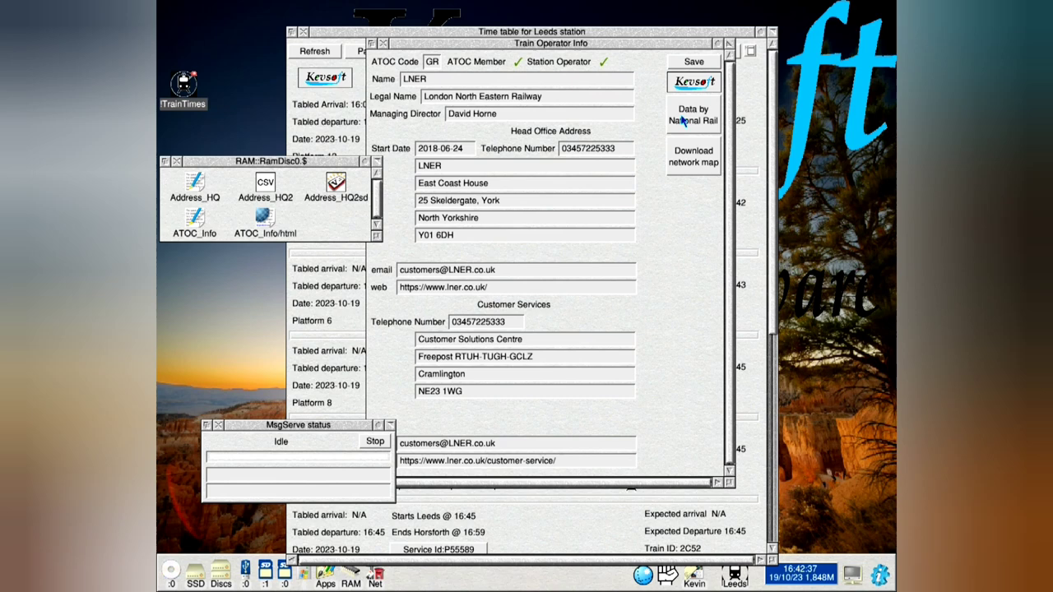
# Step: Download the LNER network map, enlarge its window to view the whole route map, and close it
pyautogui.click(694, 163)
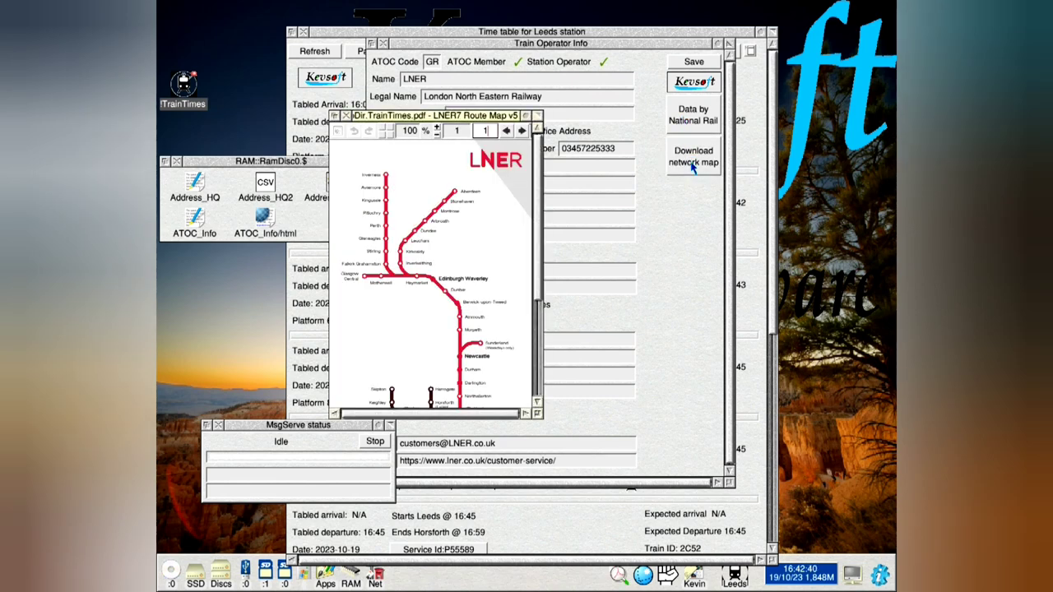
pyautogui.click(536, 118)
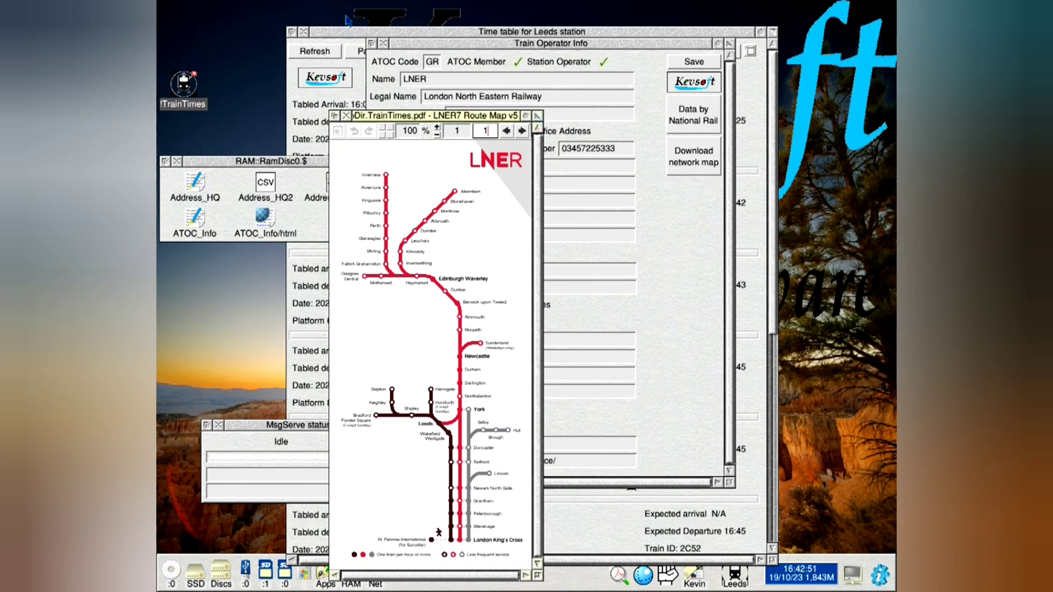
pyautogui.click(348, 116)
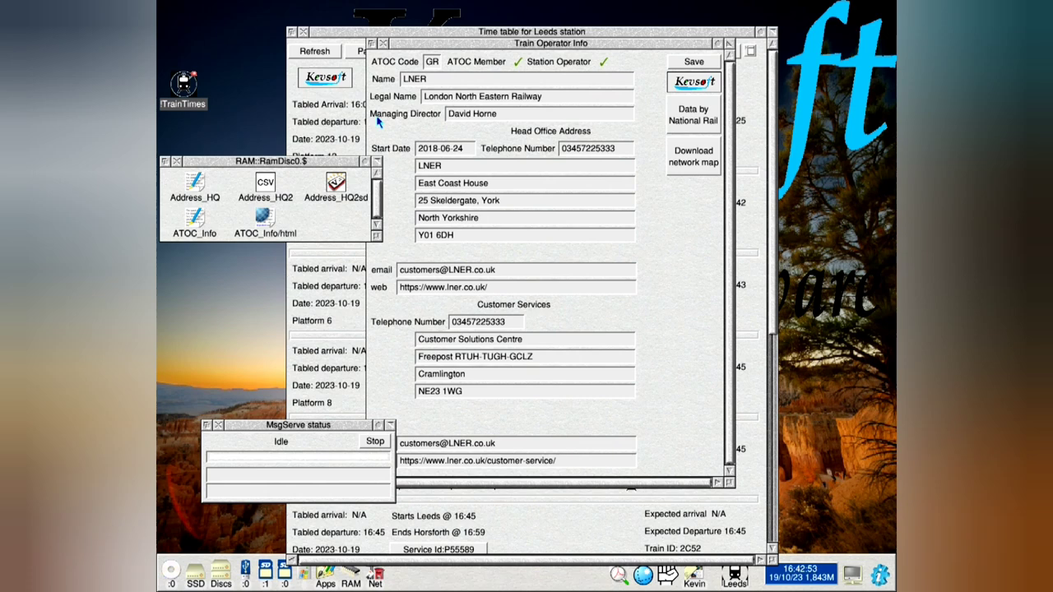